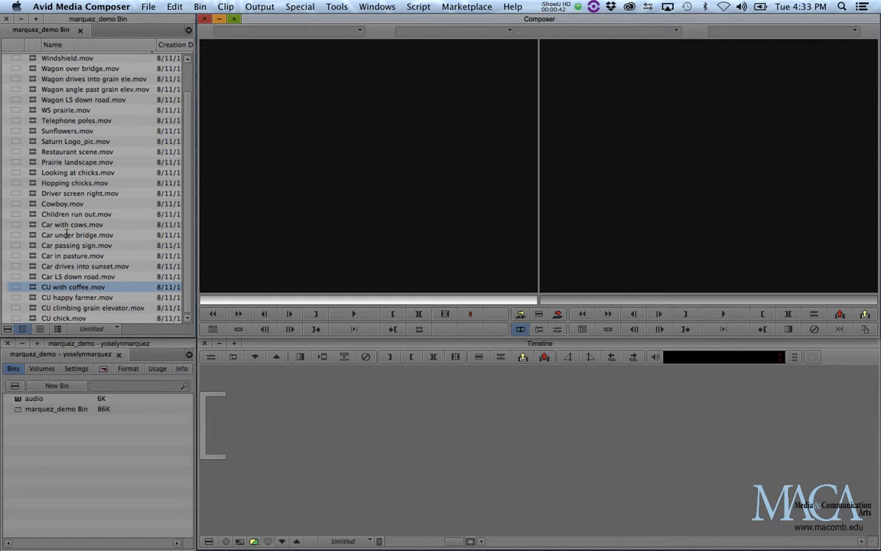
Load CU with coffee.mov, Car LS down road.mov and Arabian dancers LS.mov one after another into the source monitor
{"action": "double_click", "coordinate": [33, 289]}
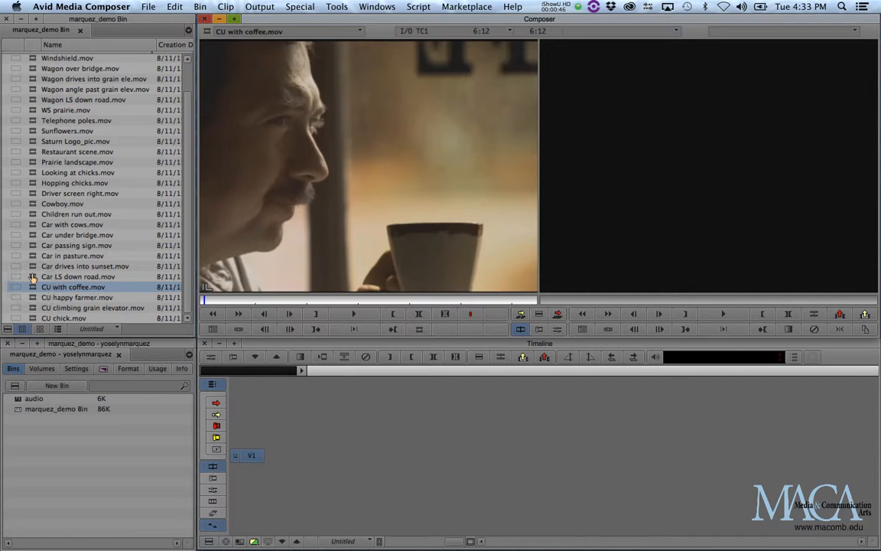
{"action": "left_click_drag", "start_coordinate": [32, 276], "coordinate": [281, 205]}
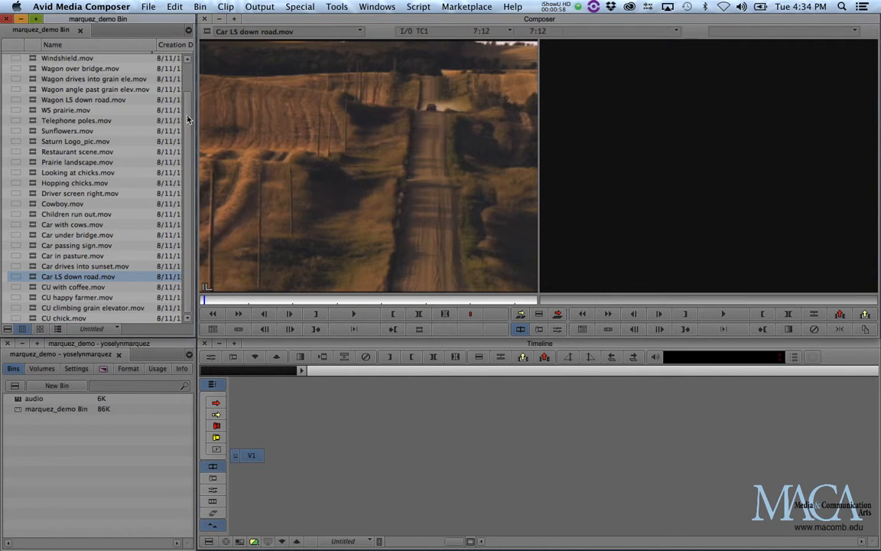
{"action": "scroll", "coordinate": [169, 103], "scroll_direction": "up", "scroll_amount": 3}
{"action": "double_click", "coordinate": [30, 58]}
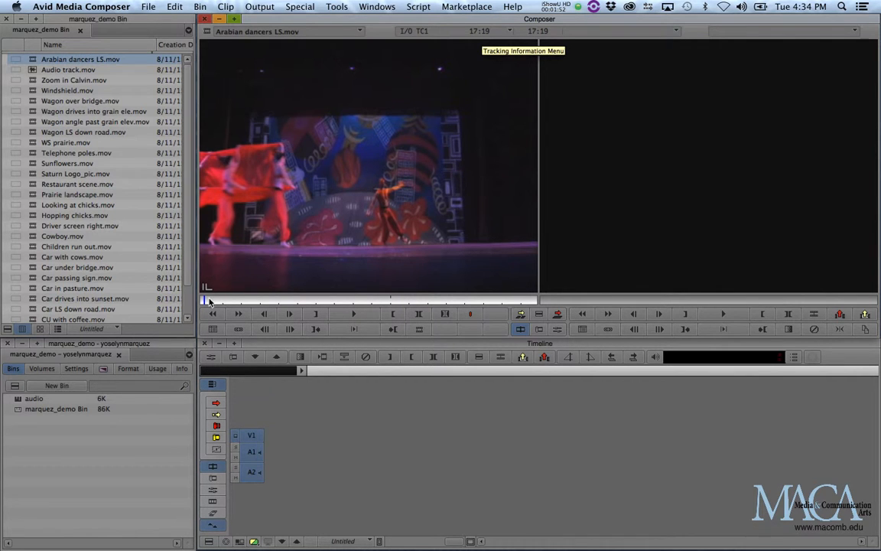
Scrub the dancers clip forward to near its middle and step backward through it one frame at a time
{"action": "left_click_drag", "start_coordinate": [205, 303], "coordinate": [344, 298]}
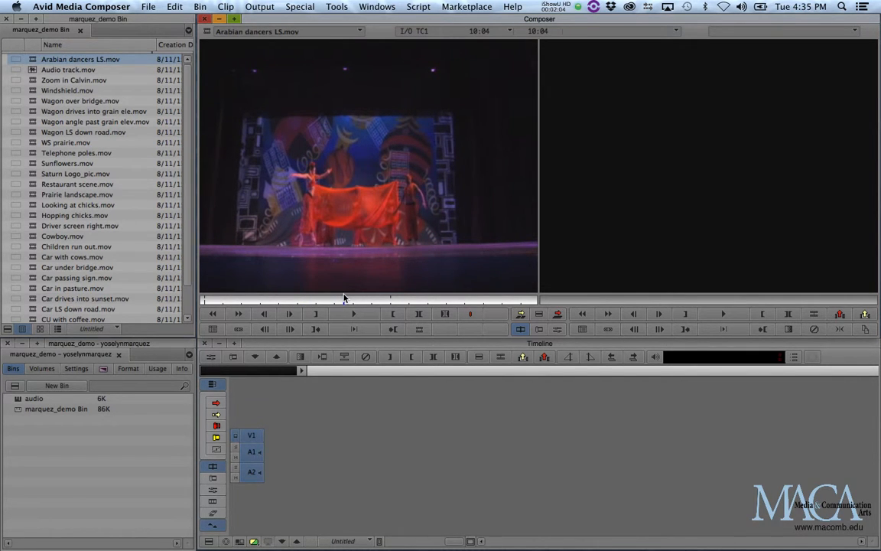
{"action": "key", "text": "Left"}
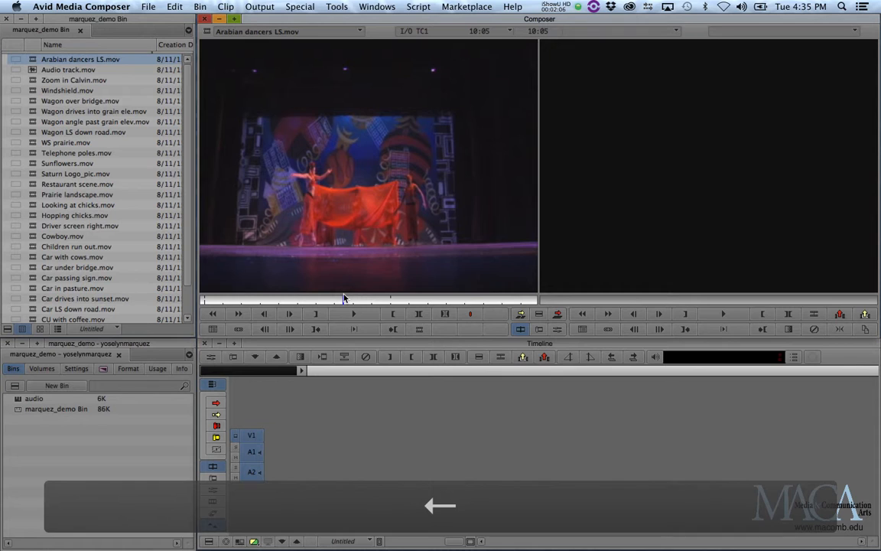
{"action": "key", "text": "Left"}
{"action": "key", "text": "Left"}
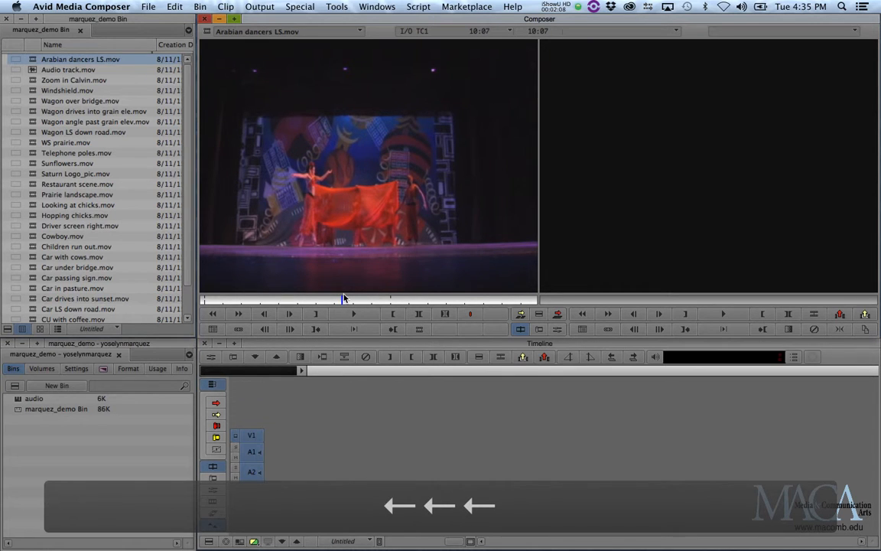
{"action": "key", "text": "Left"}
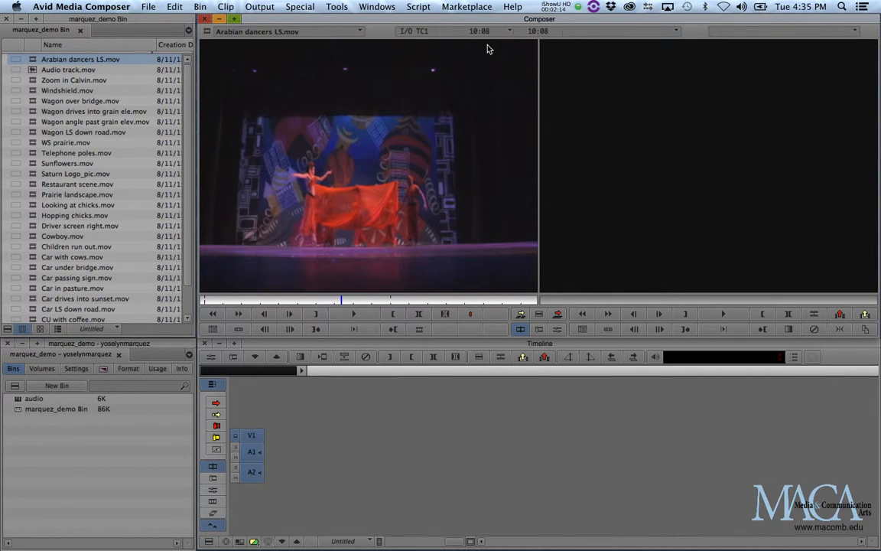
{"action": "key", "text": "Left"}
{"action": "key", "text": "Left"}
{"action": "key", "text": "Left"}
{"action": "key", "text": "Left"}
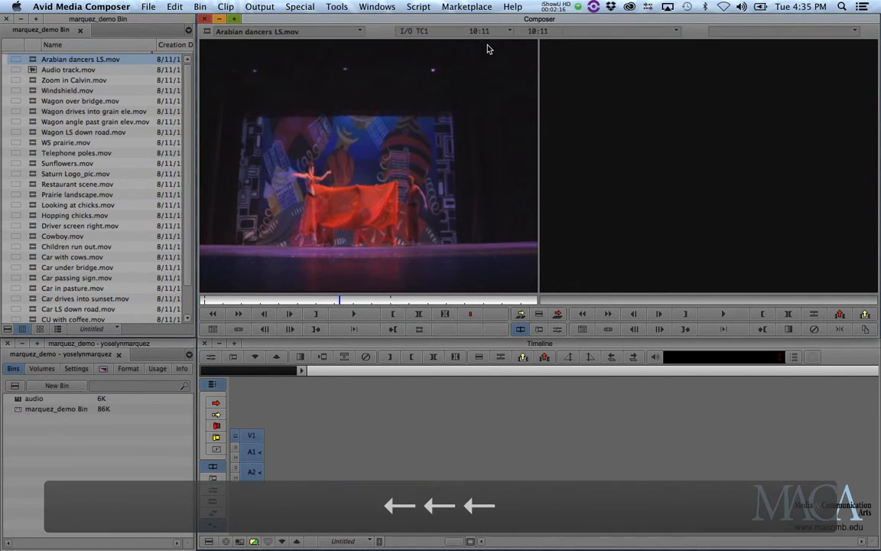
{"action": "key", "text": "Left"}
{"action": "key", "text": "Left"}
{"action": "key", "text": "Left"}
{"action": "key", "text": "Left"}
{"action": "key", "text": "Left"}
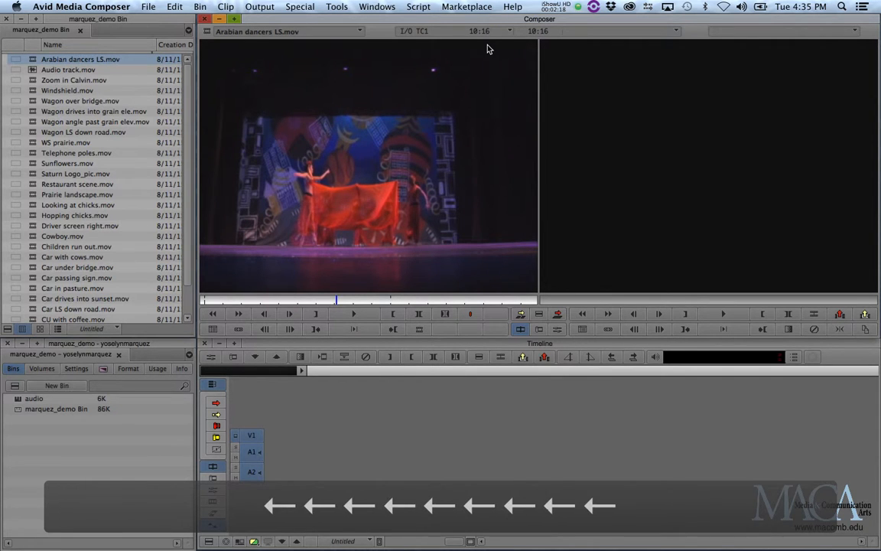
Step forward through the dancers clip one frame at a time
{"action": "key", "text": "Right"}
{"action": "key", "text": "Right"}
{"action": "key", "text": "Right"}
{"action": "key", "text": "Right"}
{"action": "key", "text": "Right"}
{"action": "key", "text": "Right"}
{"action": "key", "text": "Right"}
{"action": "key", "text": "Right"}
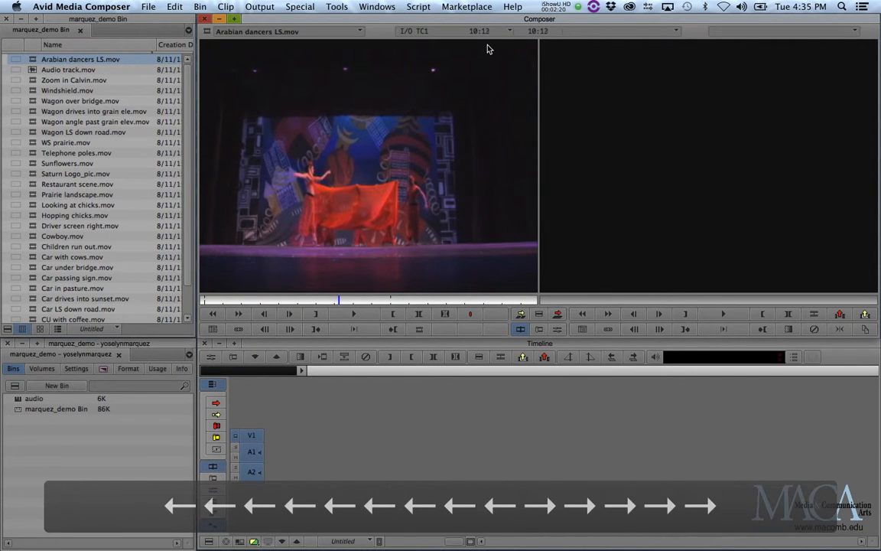
{"action": "key", "text": "Right"}
{"action": "key", "text": "Right"}
{"action": "key", "text": "Right"}
{"action": "key", "text": "Right"}
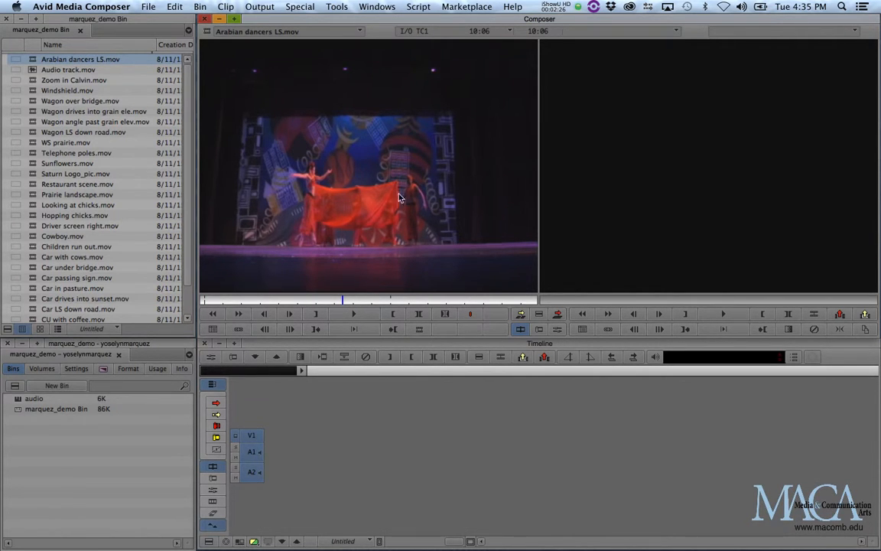
Step through the source clip by single frames with the monitor controls, and move ten frames backward and ten frames forward
{"action": "left_click", "coordinate": [268, 315]}
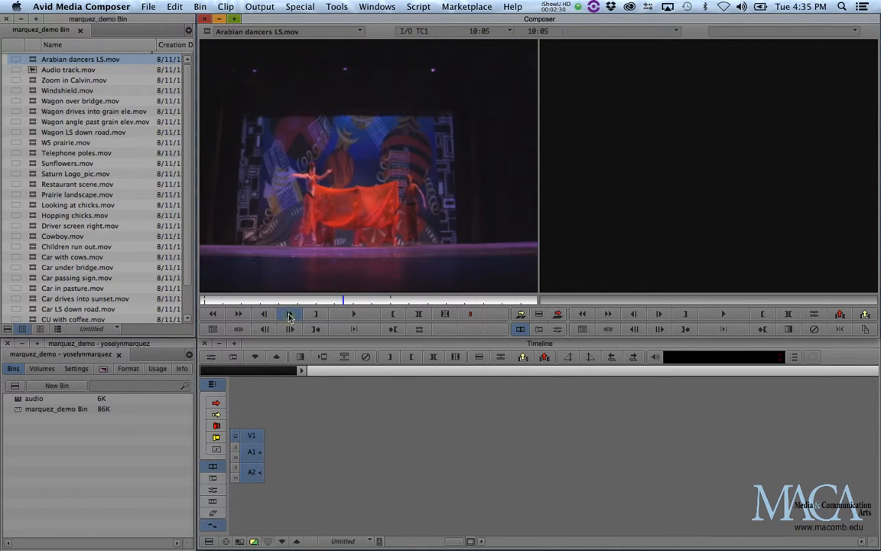
{"action": "left_click", "coordinate": [268, 314]}
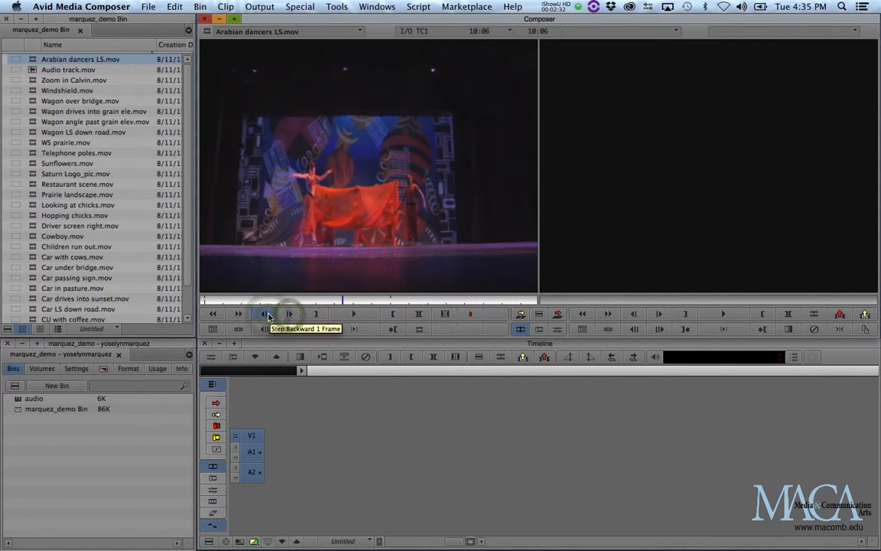
{"action": "left_click", "coordinate": [267, 315]}
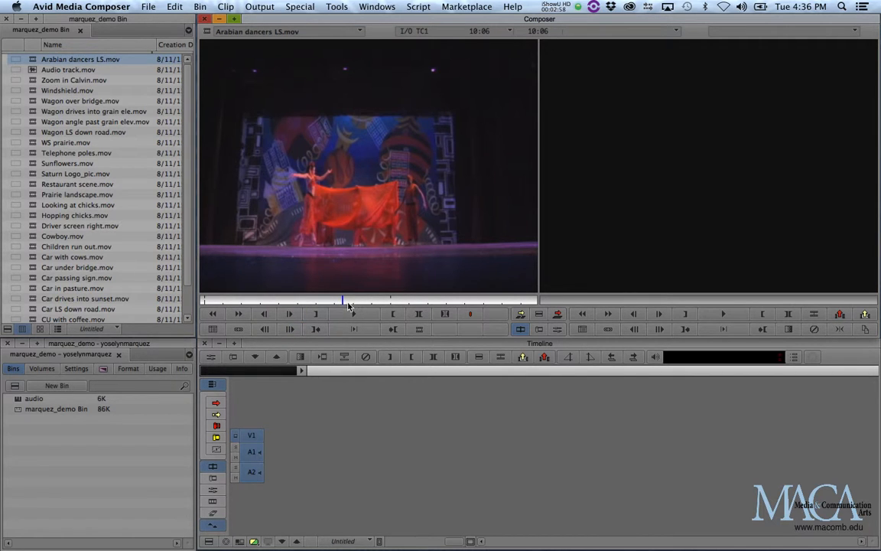
{"action": "key", "text": "1"}
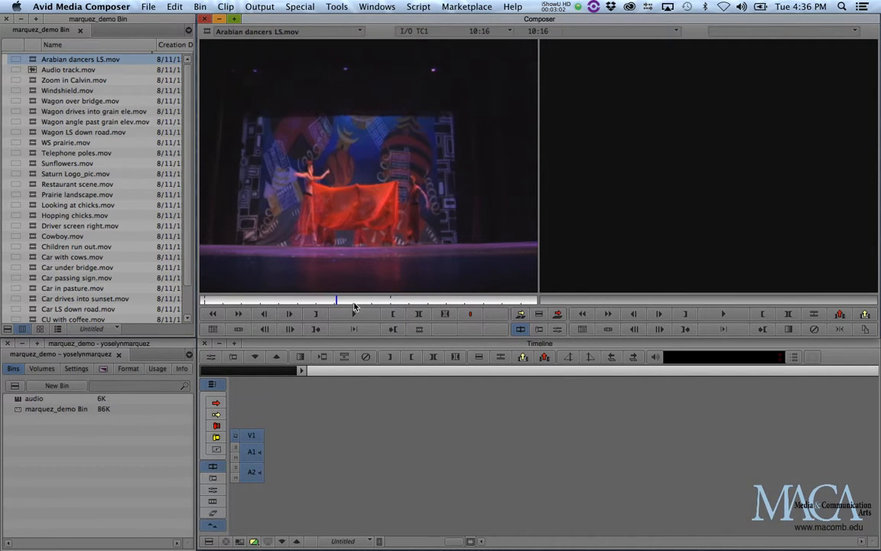
{"action": "key", "text": "2"}
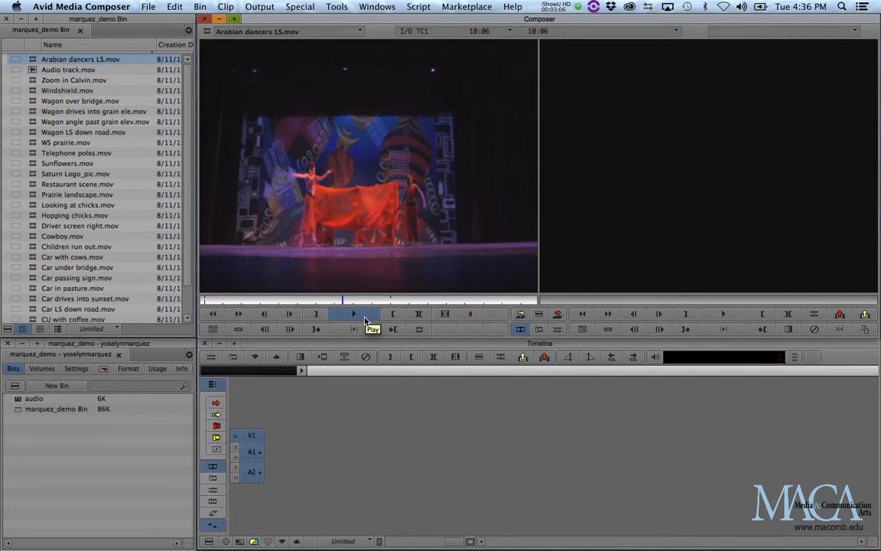
Play and stop the source clip several times, using both the monitor controls and the keyboard
{"action": "left_click", "coordinate": [365, 320]}
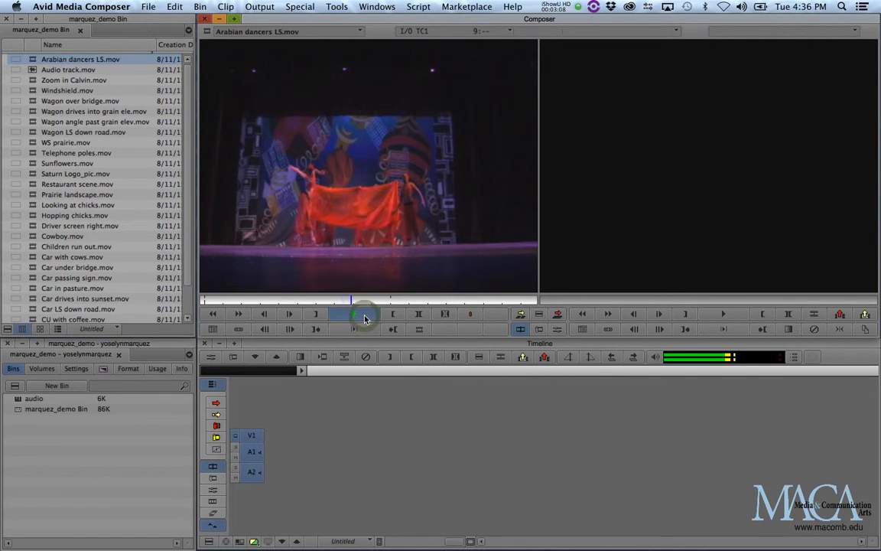
{"action": "left_click", "coordinate": [354, 313]}
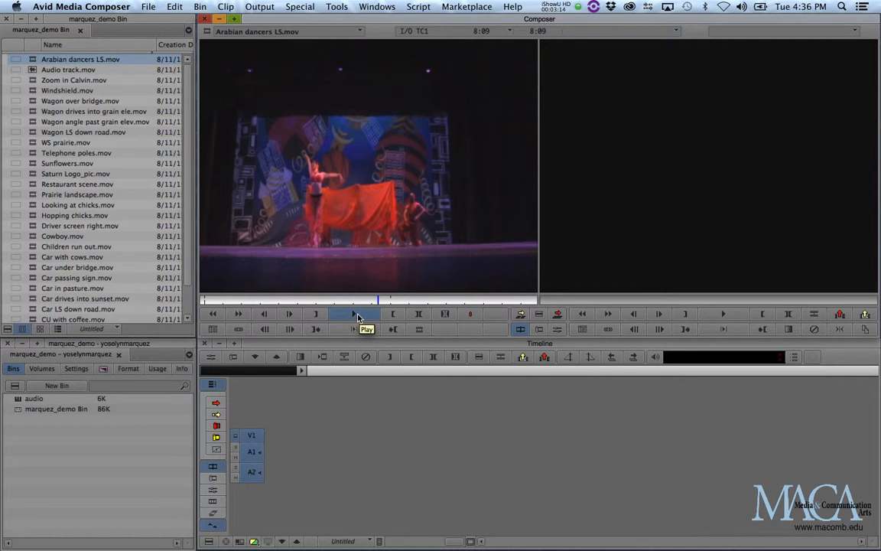
{"action": "left_click", "coordinate": [357, 314]}
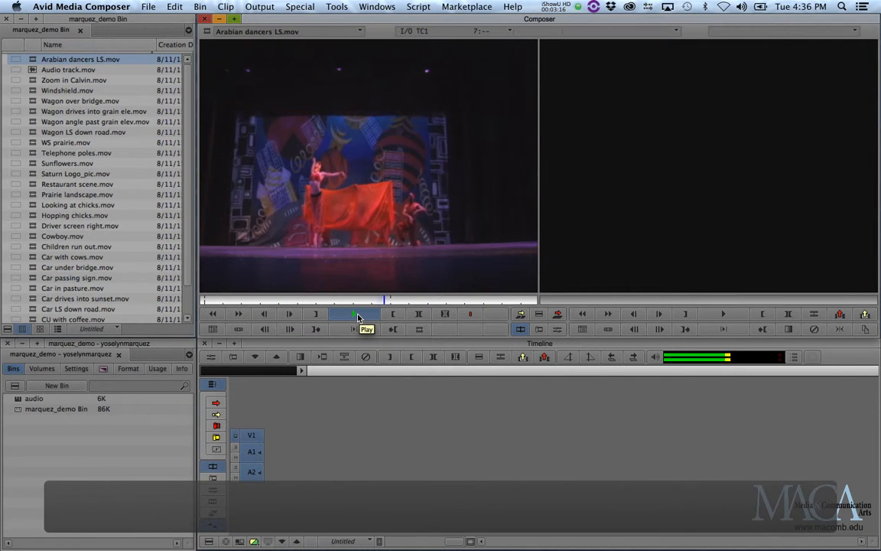
{"action": "left_click", "coordinate": [357, 315]}
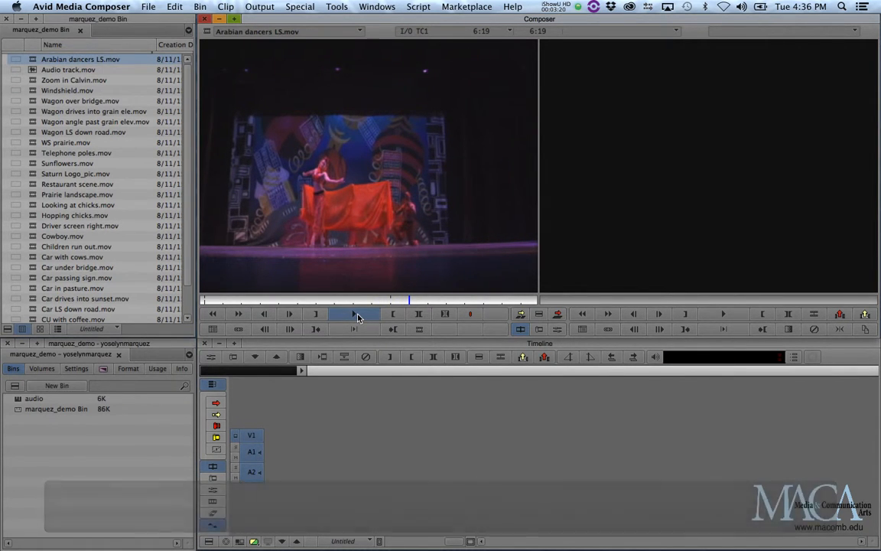
{"action": "key", "text": "5"}
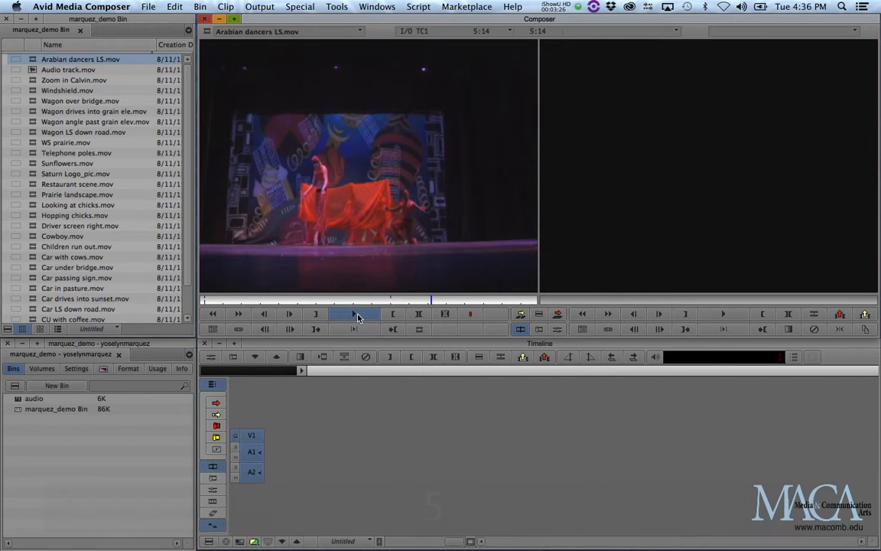
{"action": "key", "text": "space"}
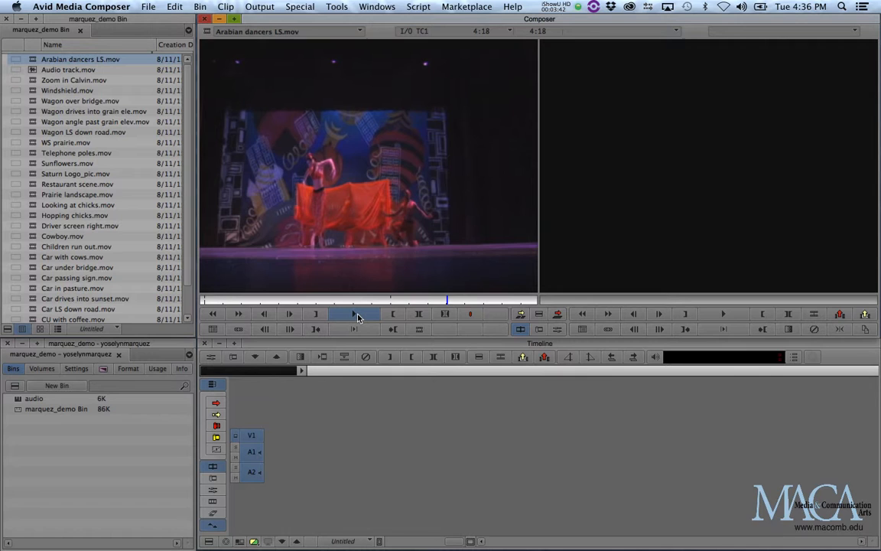
Go to the first frame and to the last frame of the source clip, and examine the end-of-clip mark in the picture
{"action": "key", "text": "Home"}
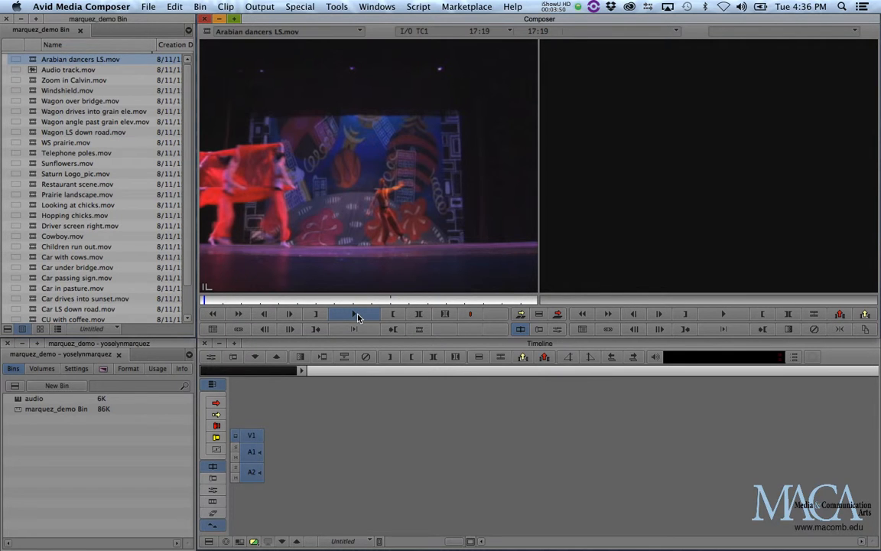
{"action": "key", "text": "End"}
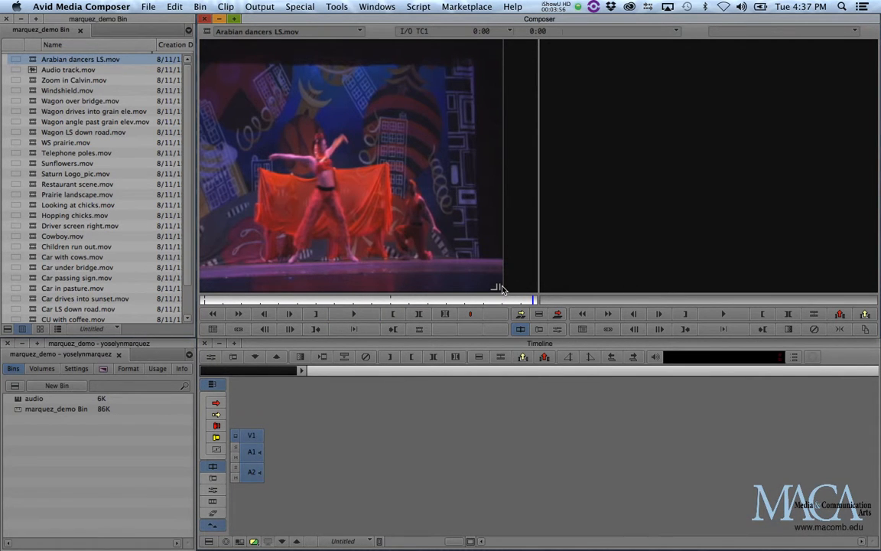
{"action": "key", "text": "alt+super+equal"}
{"action": "key", "text": "alt+super+equal"}
{"action": "key", "text": "alt+super+equal"}
{"action": "key", "text": "alt+super+equal"}
{"action": "key", "text": "alt+super+equal"}
{"action": "key", "text": "alt+super+equal"}
{"action": "key", "text": "alt+super+equal"}
{"action": "key", "text": "alt+super+equal"}
{"action": "key", "text": "alt+super+equal"}
{"action": "key", "text": "alt+super+equal"}
{"action": "key", "text": "alt+super+equal"}
{"action": "key", "text": "alt+super+equal"}
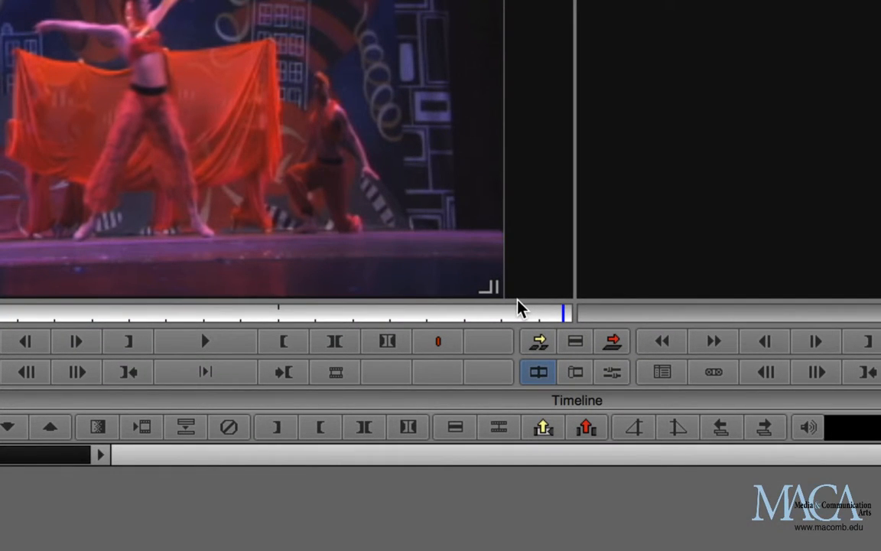
{"action": "key", "text": "alt+super+minus"}
{"action": "key", "text": "alt+super+minus"}
{"action": "key", "text": "alt+super+minus"}
{"action": "key", "text": "alt+super+minus"}
{"action": "key", "text": "alt+super+minus"}
{"action": "key", "text": "alt+super+minus"}
{"action": "key", "text": "alt+super+minus"}
{"action": "key", "text": "alt+super+minus"}
{"action": "key", "text": "alt+super+minus"}
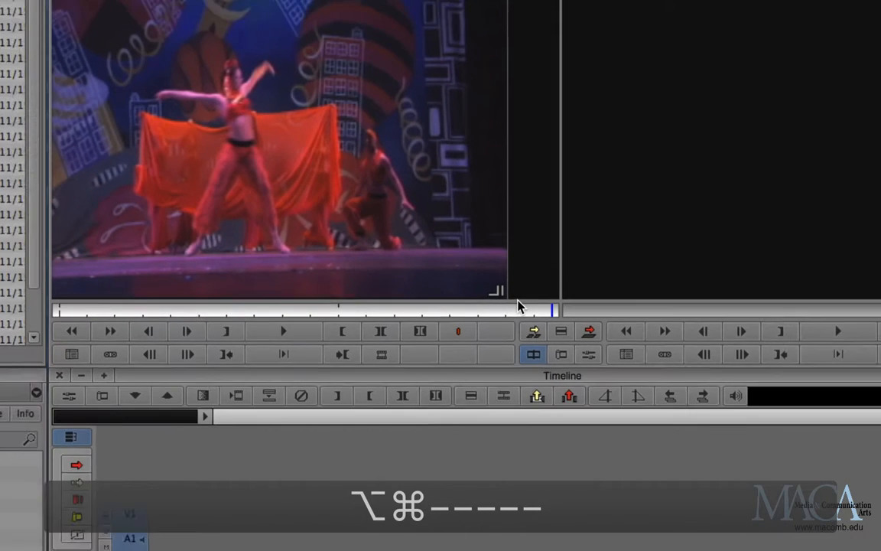
{"action": "key", "text": "alt+super+minus"}
{"action": "key", "text": "alt+super+minus"}
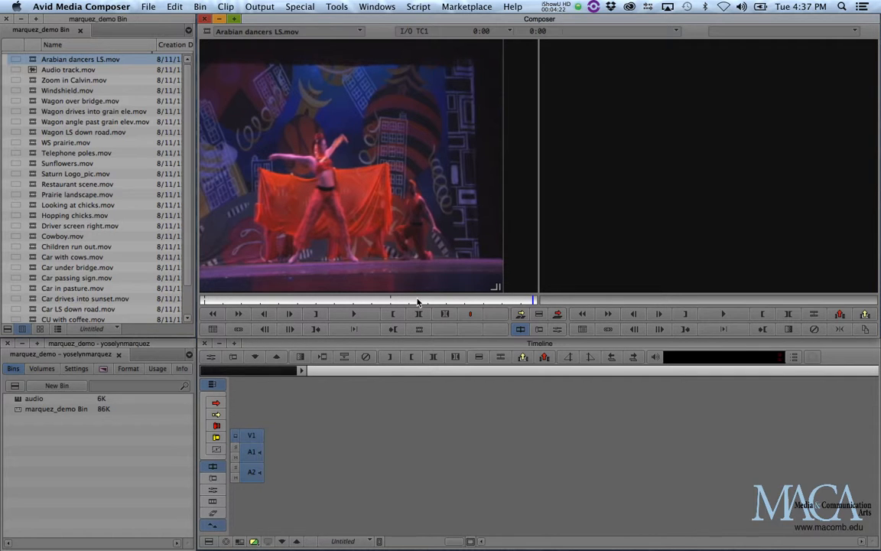
Return to the clip's first frame, play forward and stop, and play in reverse and stop
{"action": "key", "text": "Home"}
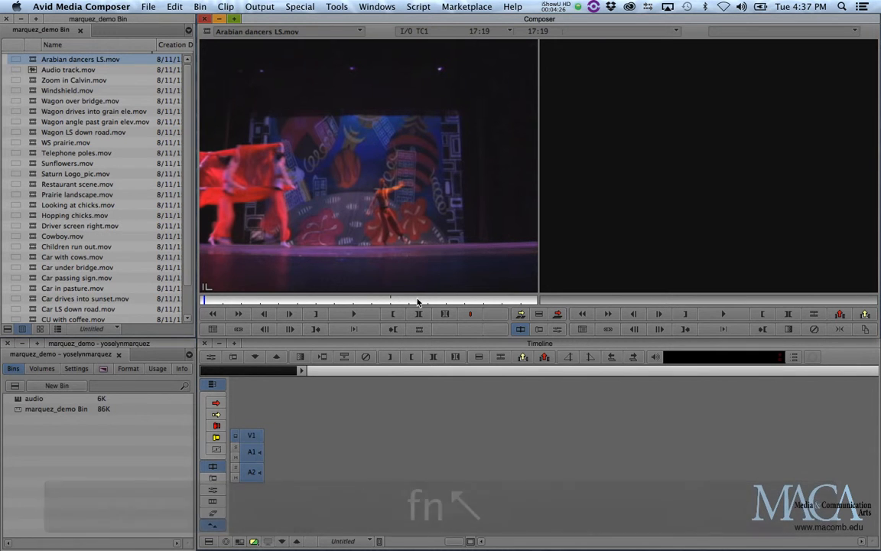
{"action": "key", "text": "l"}
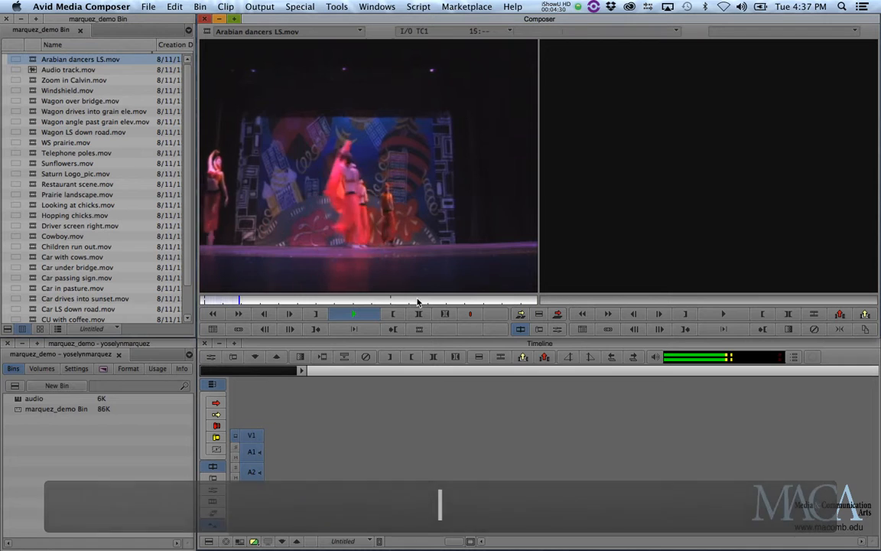
{"action": "key", "text": "k"}
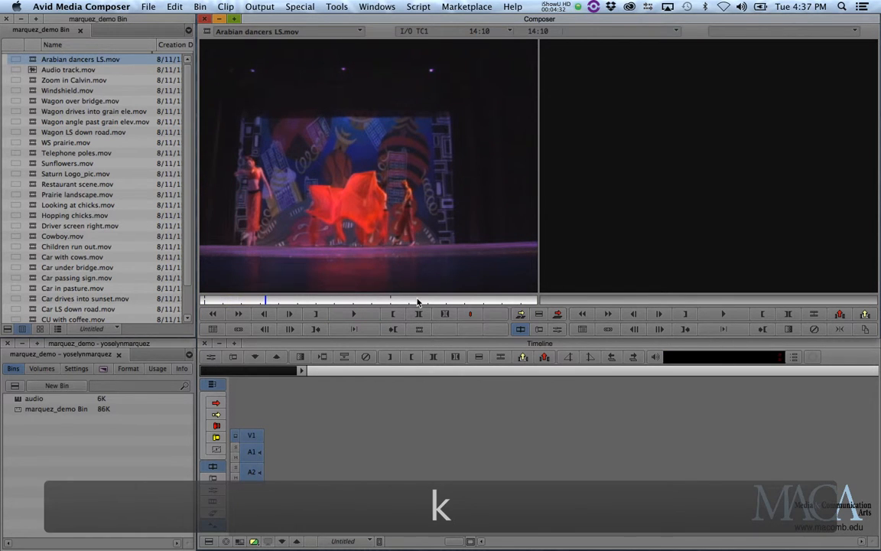
{"action": "key", "text": "j"}
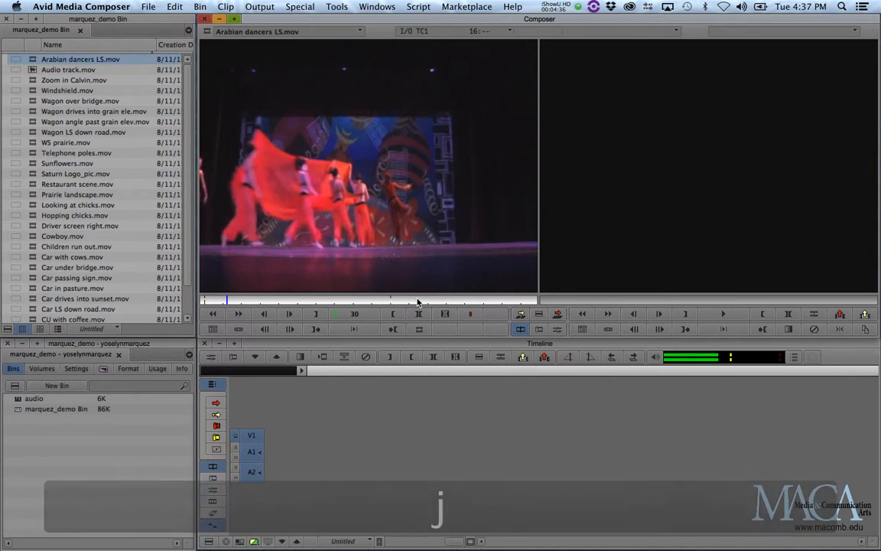
{"action": "key", "text": "space"}
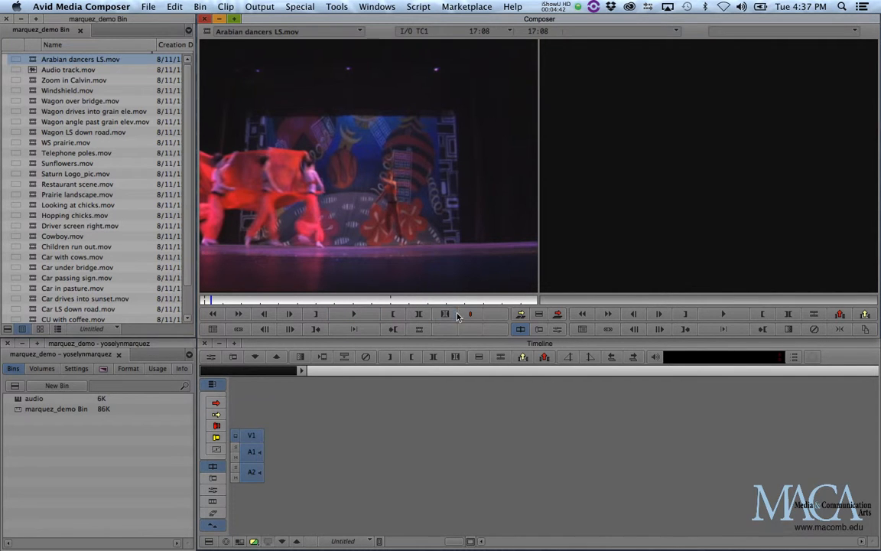
Shuttle the source clip forward at 60 fps, increase the speed further and stop the playback
{"action": "key", "text": "l"}
{"action": "key", "text": "l"}
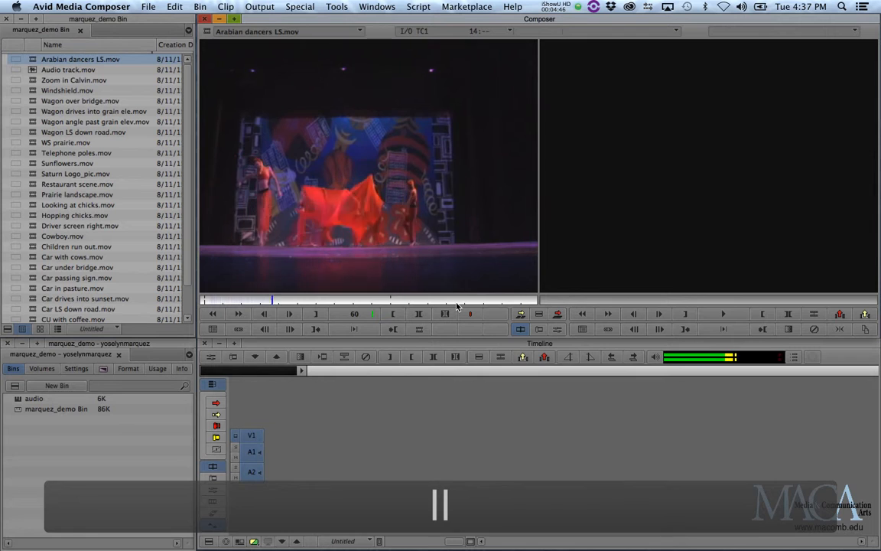
{"action": "key", "text": "l"}
{"action": "key", "text": "l"}
{"action": "key", "text": "k"}
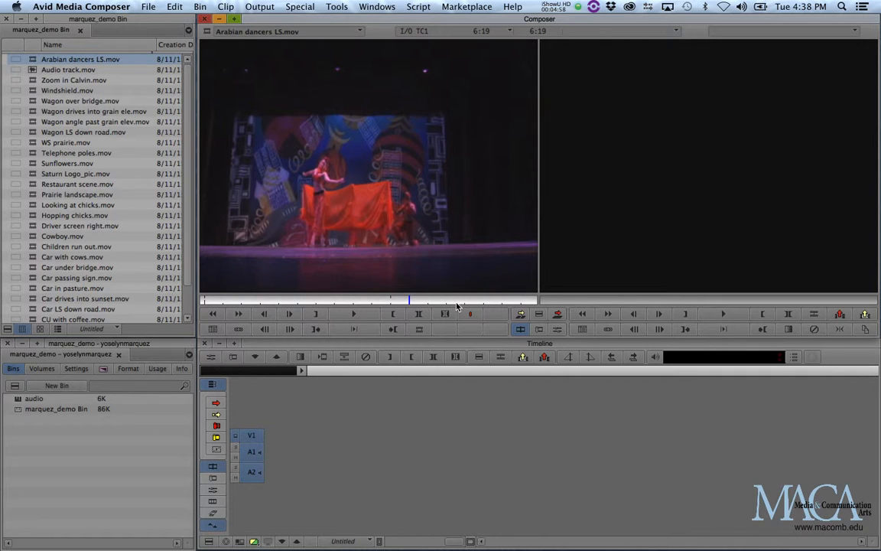
{"action": "key", "text": "k"}
{"action": "key", "text": "k"}
{"action": "key", "text": "k"}
{"action": "key", "text": "k"}
{"action": "key", "text": "k"}
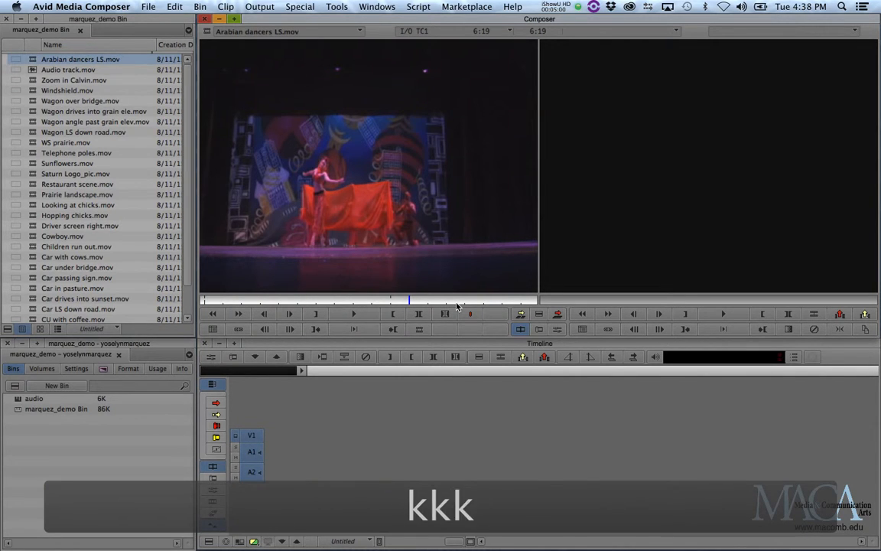
Advance the source clip slowly forward one frame at a time from the current position and examine each frame
{"action": "key", "text": "l"}
{"action": "key", "text": "l"}
{"action": "key", "text": "l"}
{"action": "key", "text": "l"}
{"action": "key", "text": "l"}
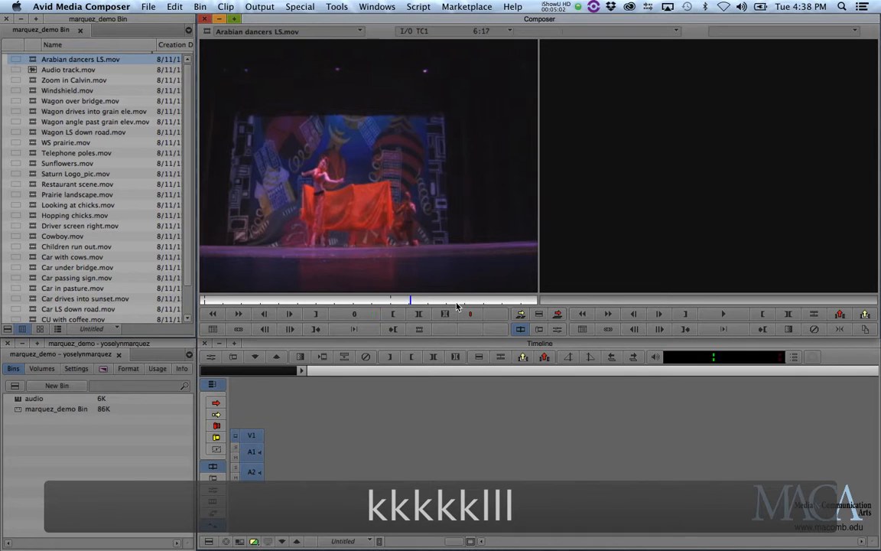
{"action": "key", "text": "l"}
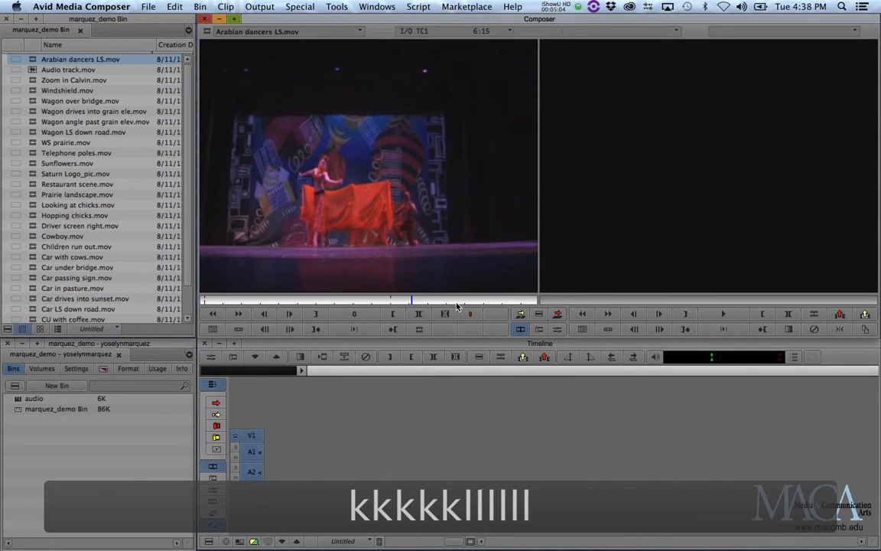
{"action": "key", "text": "l"}
{"action": "key", "text": "l"}
{"action": "key", "text": "l"}
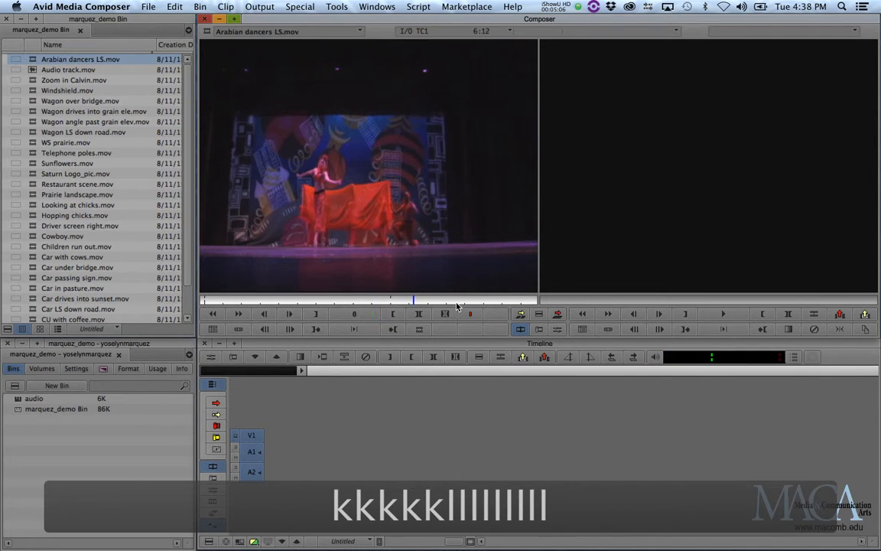
{"action": "key", "text": "l"}
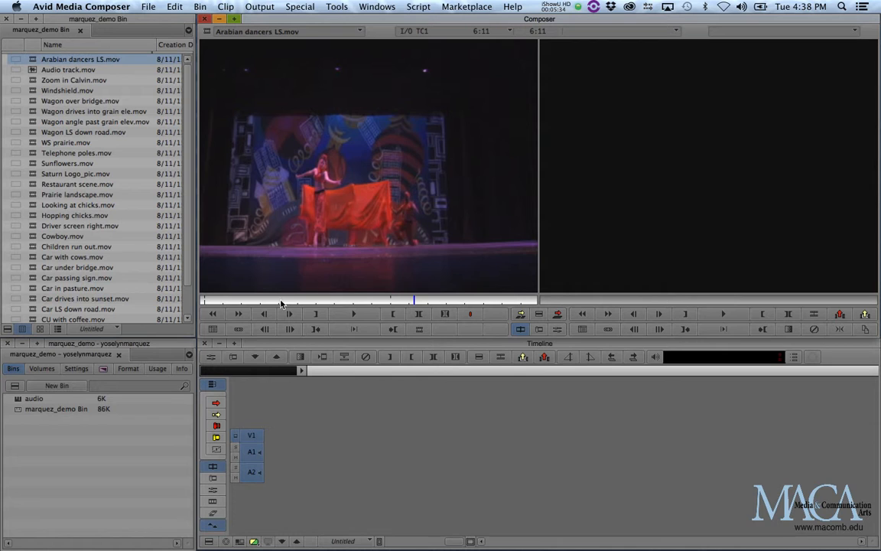
Mark an In point early in the Arabian dancers clip and an Out point 7:15 further on, and splice the section into a new sequence
{"action": "left_click_drag", "start_coordinate": [280, 300], "coordinate": [260, 299]}
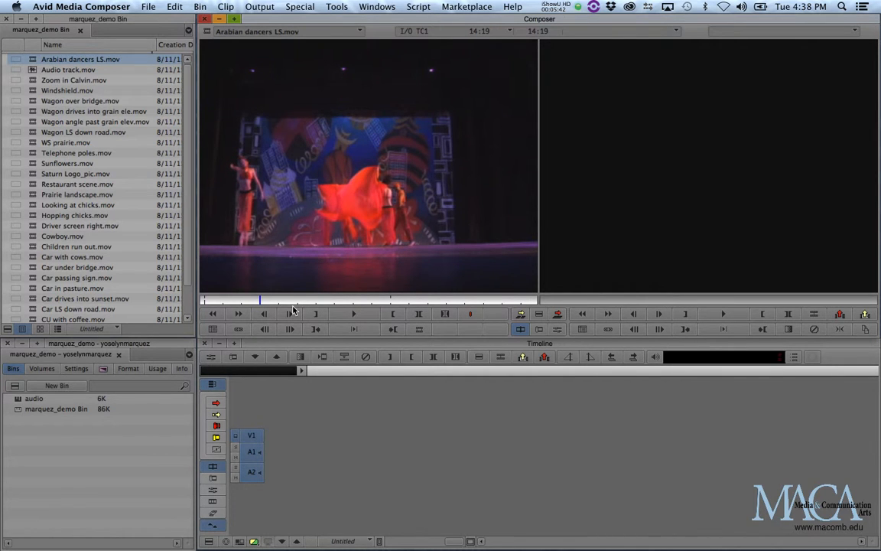
{"action": "key", "text": "i"}
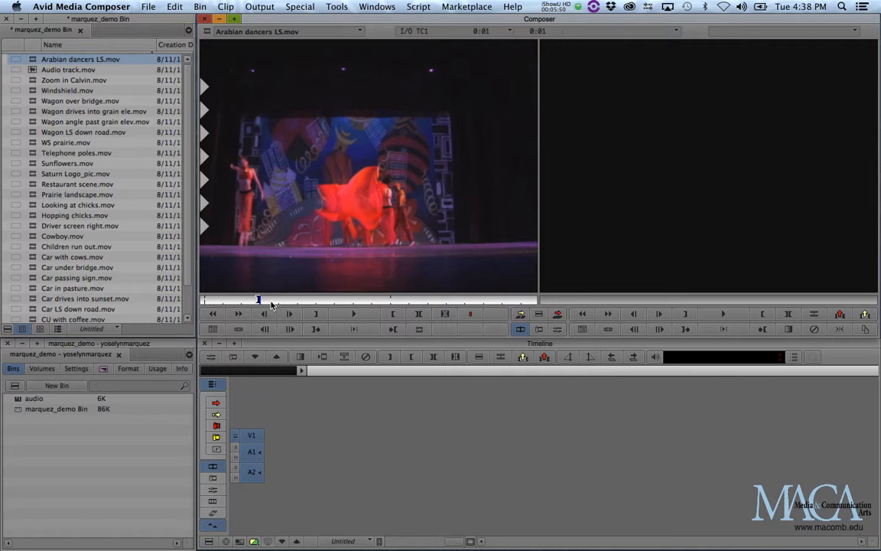
{"action": "left_click_drag", "start_coordinate": [271, 304], "coordinate": [399, 296]}
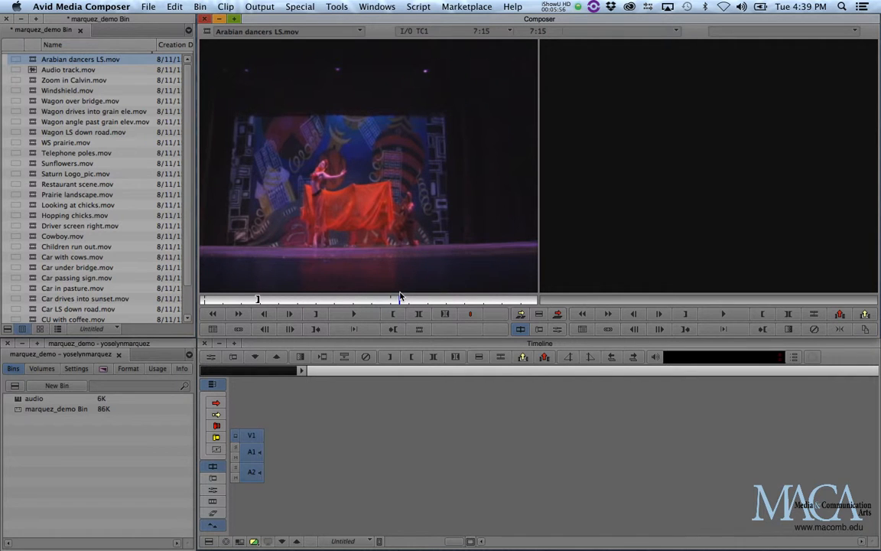
{"action": "key", "text": "o"}
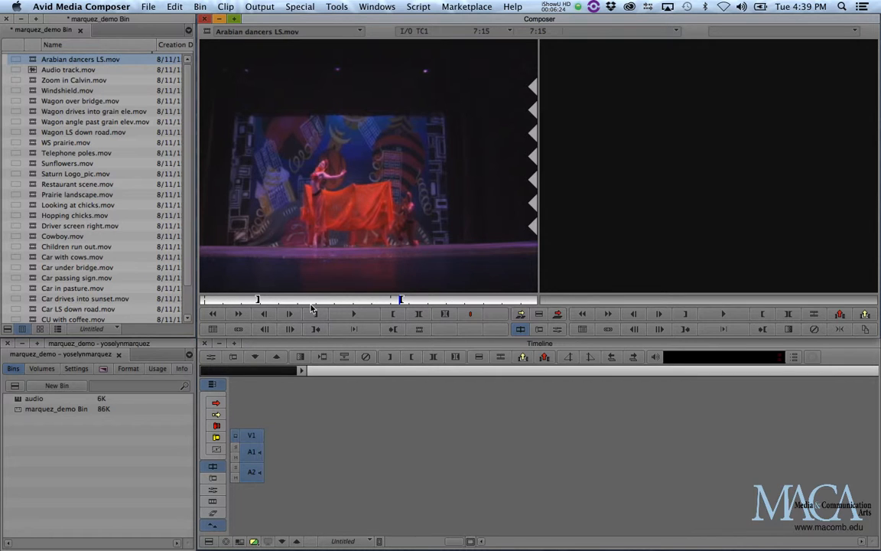
{"action": "left_click", "coordinate": [521, 315]}
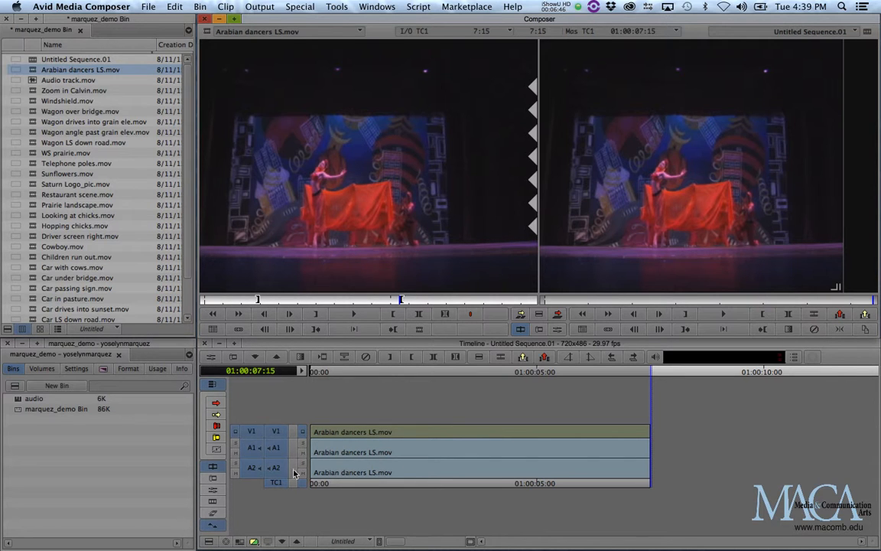
Disable the source video track V1 in the timeline's track selector and enable it again
{"action": "key", "text": "alt+super+="}
{"action": "key", "text": "alt+super+="}
{"action": "key", "text": "alt+super+="}
{"action": "key", "text": "alt+super+="}
{"action": "key", "text": "alt+super+="}
{"action": "key", "text": "alt+super+="}
{"action": "key", "text": "alt+super+="}
{"action": "key", "text": "alt+super+="}
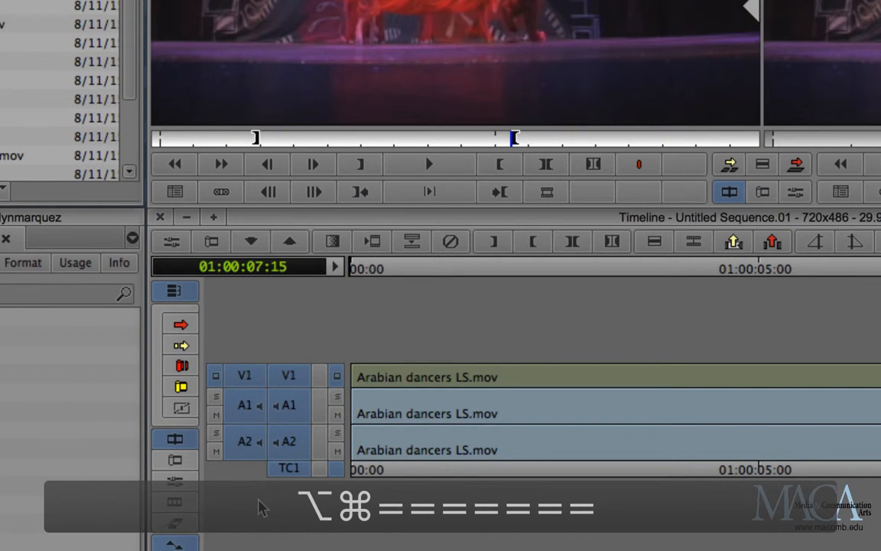
{"action": "key", "text": "alt+super+="}
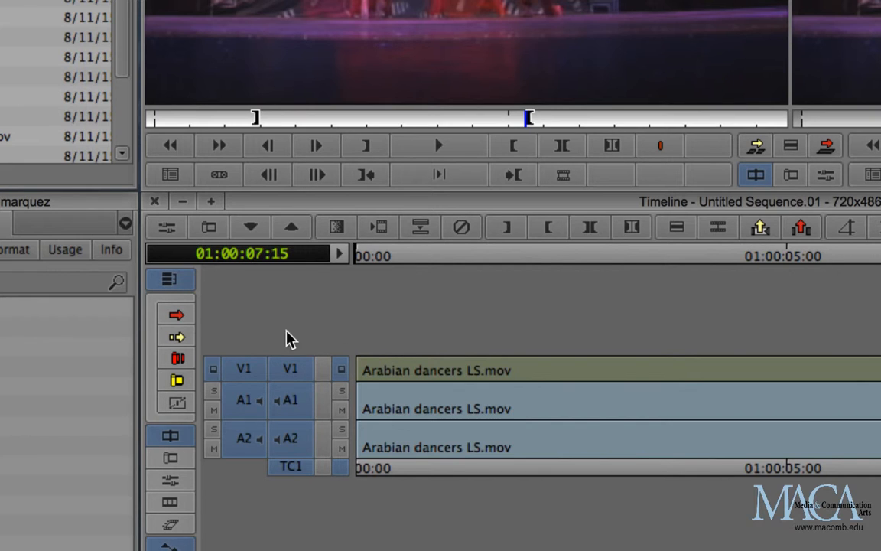
{"action": "left_click", "coordinate": [260, 374]}
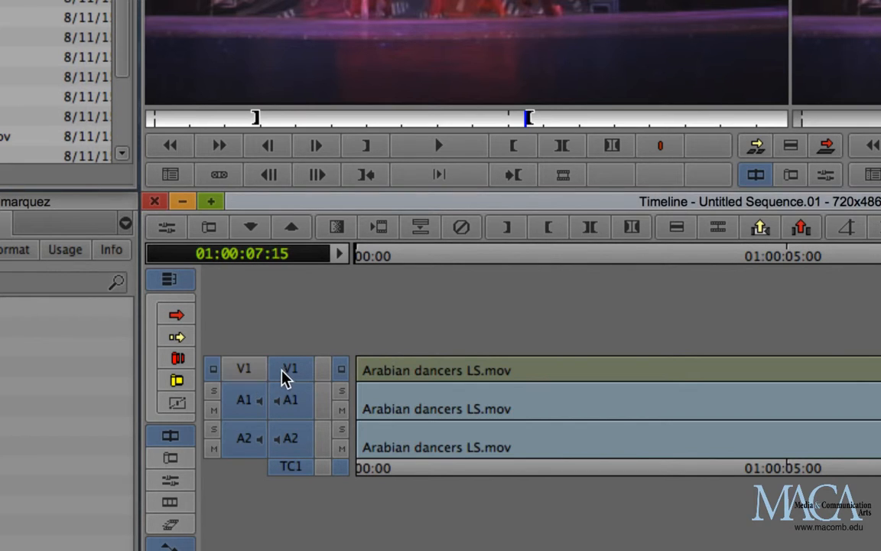
{"action": "left_click", "coordinate": [291, 372]}
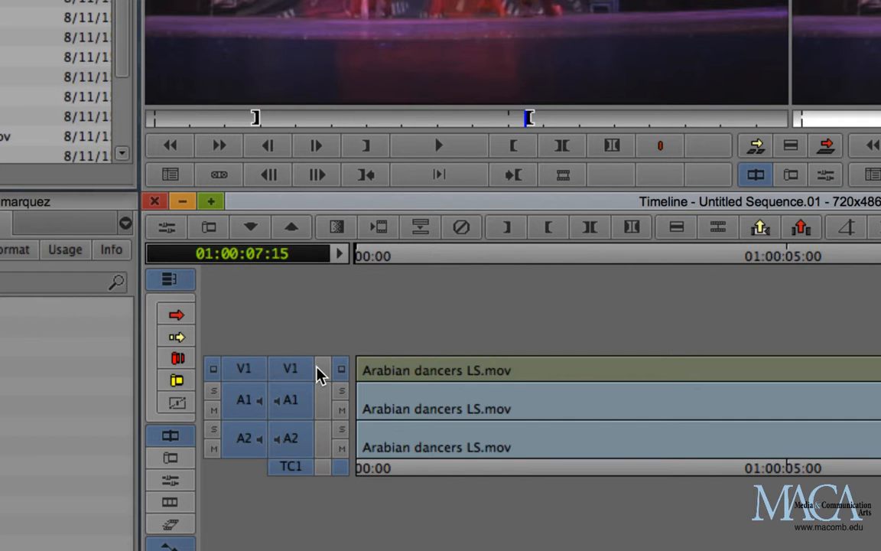
{"action": "key", "text": "alt+super+minus"}
{"action": "key", "text": "alt+super+minus"}
{"action": "key", "text": "alt+super+minus"}
{"action": "key", "text": "alt+super+minus"}
{"action": "key", "text": "alt+super+minus"}
{"action": "key", "text": "alt+super+minus"}
{"action": "key", "text": "alt+super+minus"}
{"action": "key", "text": "alt+super+minus"}
{"action": "key", "text": "alt+super+minus"}
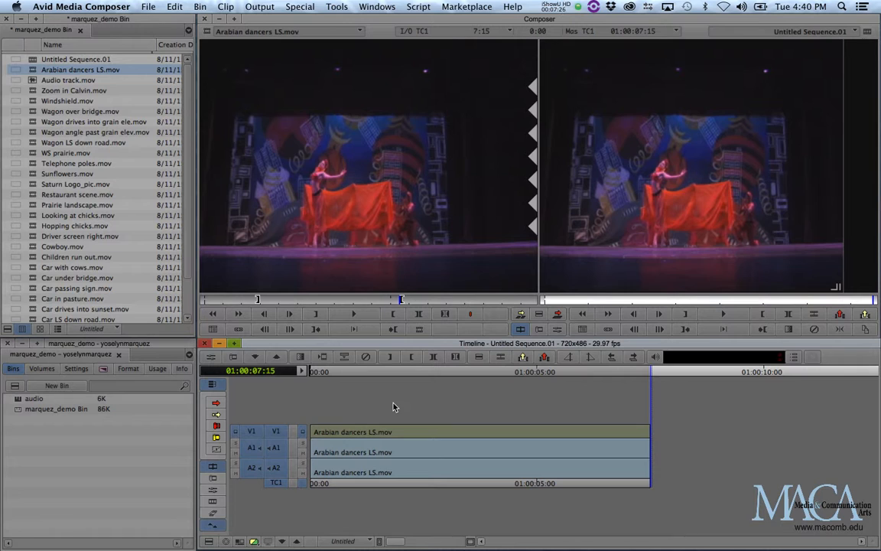
Splice the marked section onto the sequence's end twice: audio only with record track V1 disabled, and video only with record tracks A1 and A2 disabled
{"action": "left_click", "coordinate": [276, 430]}
{"action": "left_click", "coordinate": [520, 314]}
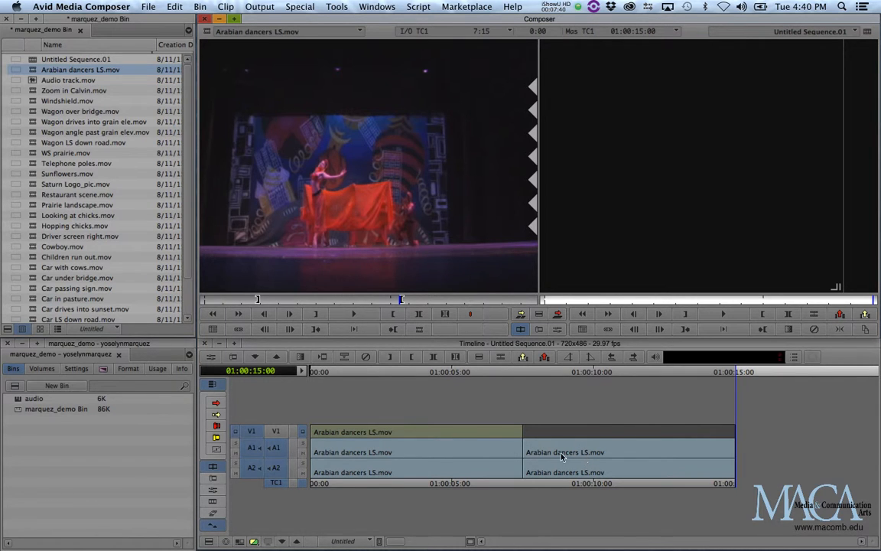
{"action": "left_click", "coordinate": [279, 434]}
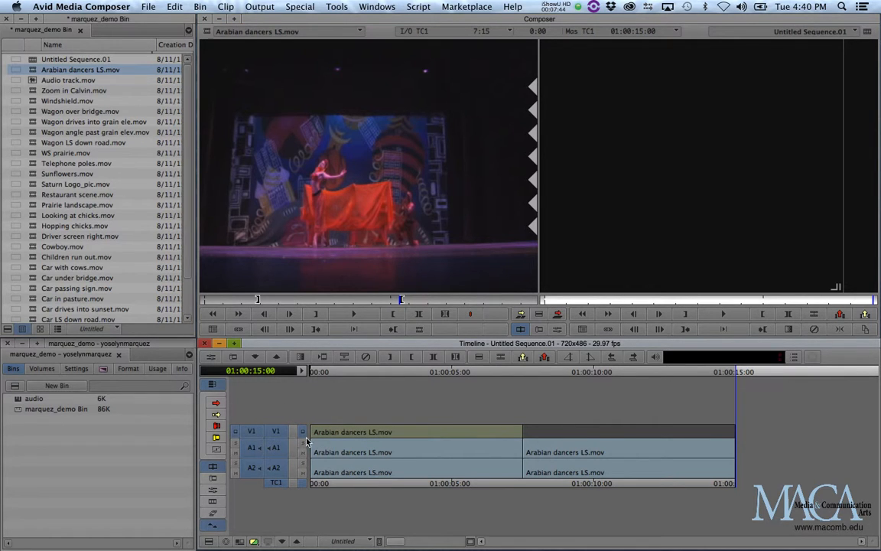
{"action": "left_click", "coordinate": [278, 452]}
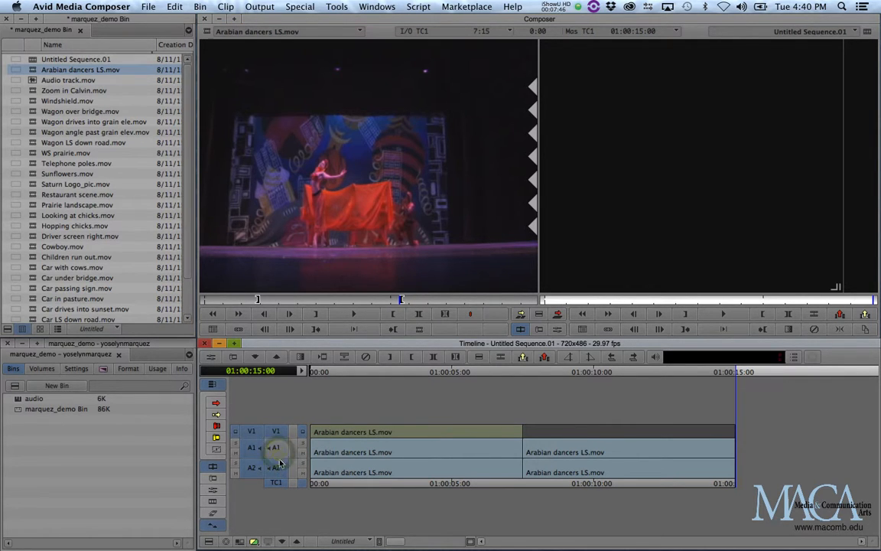
{"action": "left_click", "coordinate": [276, 469]}
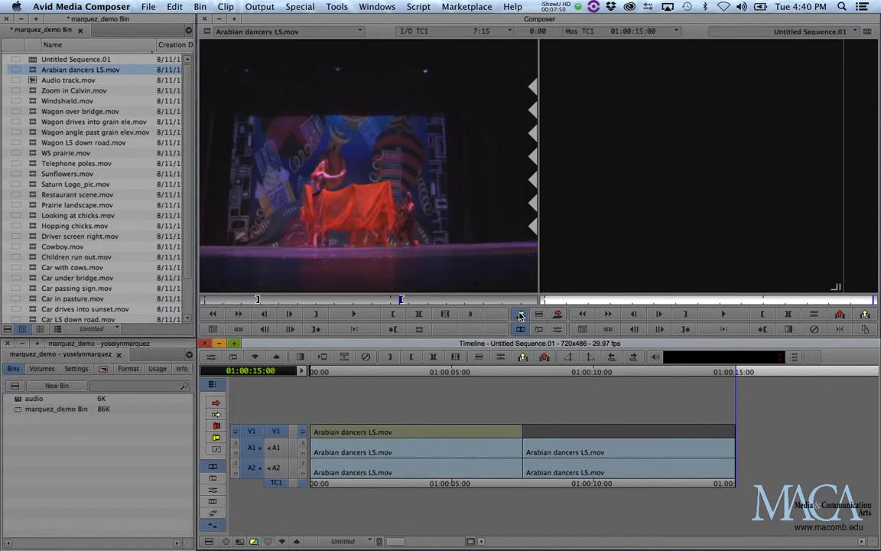
{"action": "key", "text": "v"}
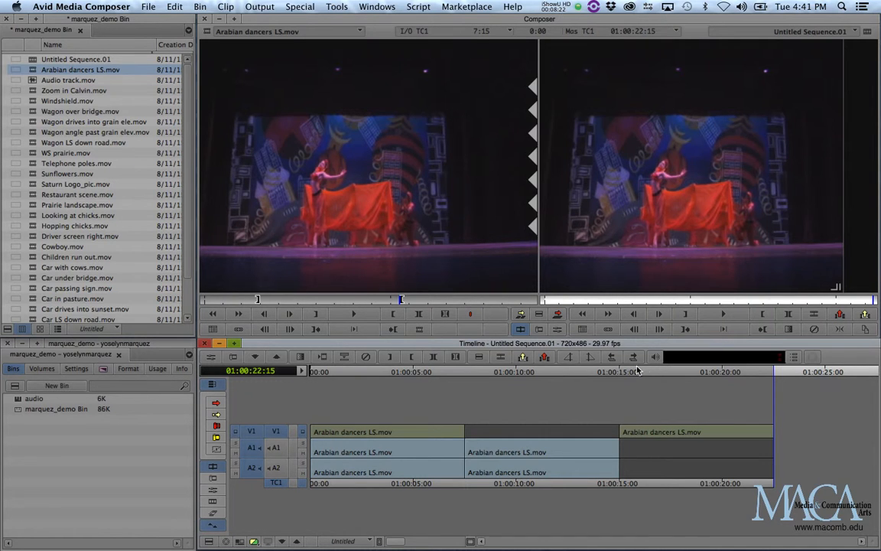
Move the playhead to 01:00:16:10 in the last video segment, zoom the timeline in around it, and fit the whole sequence in view
{"action": "left_click_drag", "start_coordinate": [637, 372], "coordinate": [648, 393]}
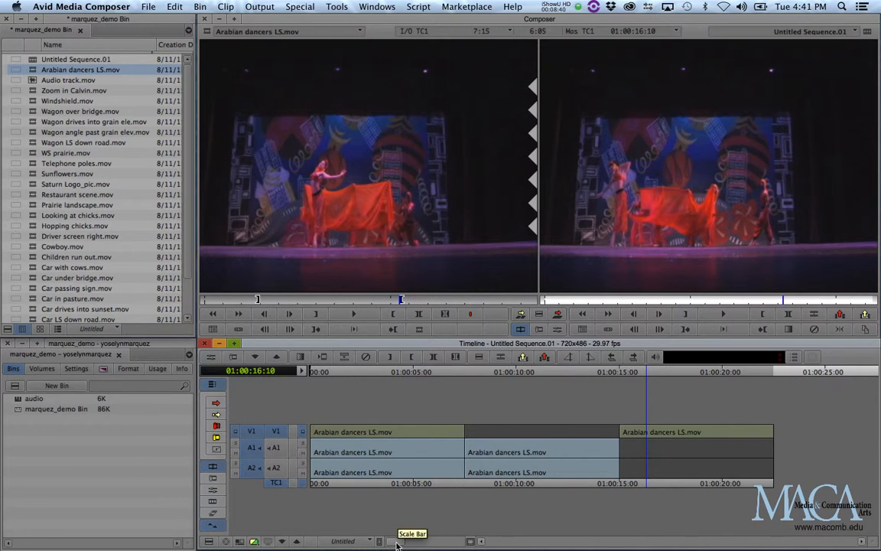
{"action": "left_click_drag", "start_coordinate": [396, 543], "coordinate": [454, 541]}
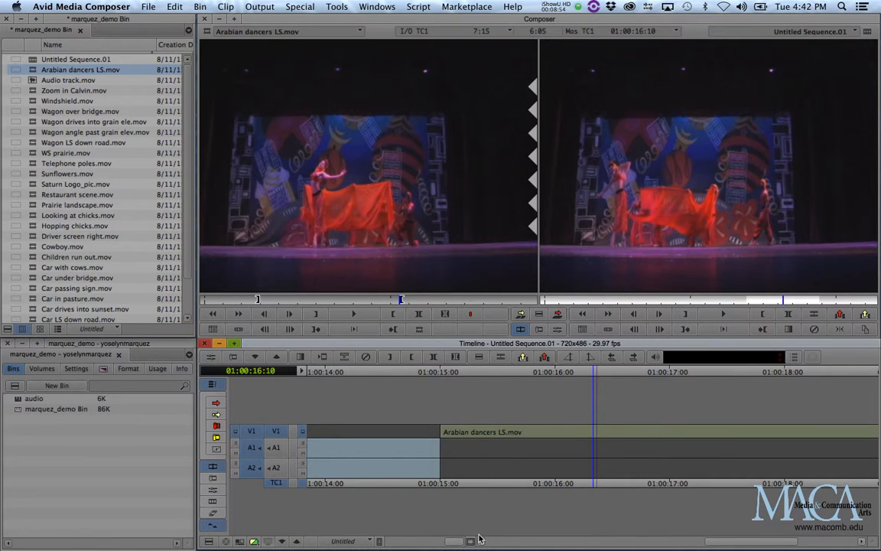
{"action": "key", "text": "super+slash"}
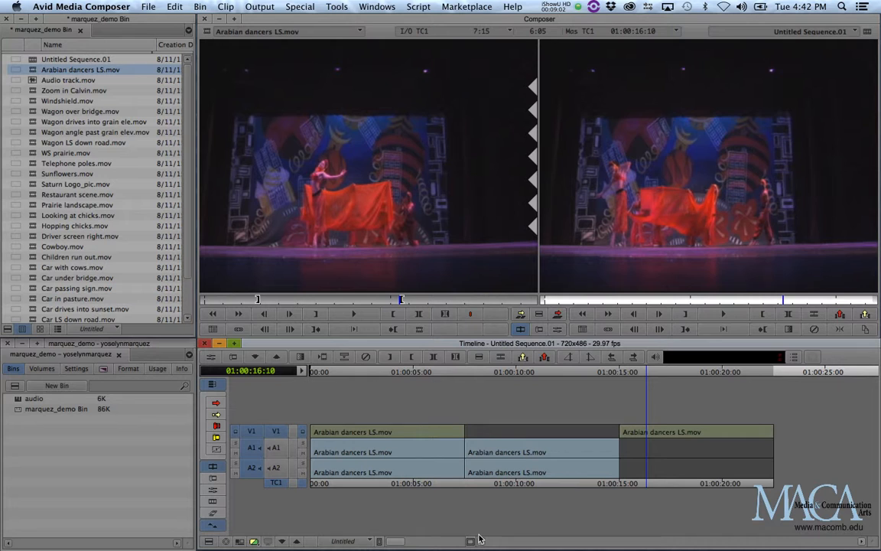
Zoom the timeline out in several increments and zoom it back in around the playhead
{"action": "key", "text": "super+bracketleft"}
{"action": "key", "text": "super+bracketleft"}
{"action": "key", "text": "super+bracketleft"}
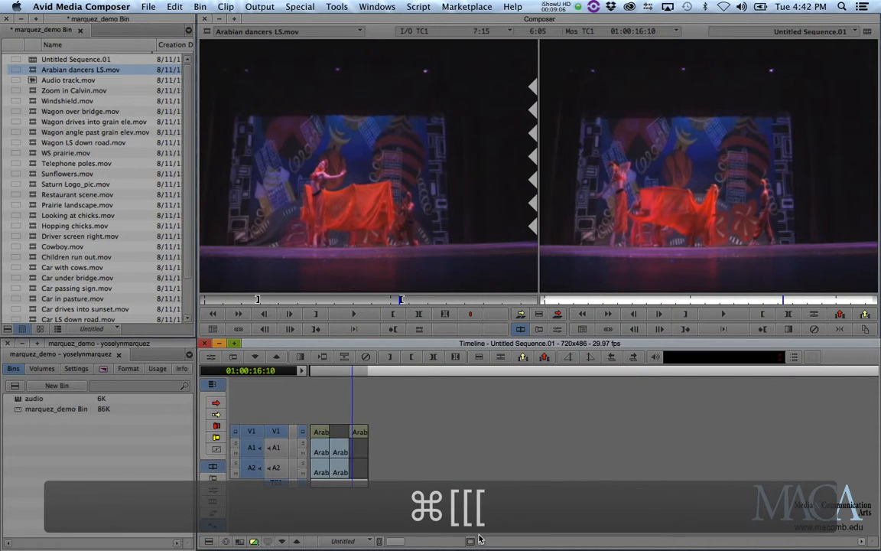
{"action": "key", "text": "super+bracketright"}
{"action": "key", "text": "super+bracketright"}
{"action": "key", "text": "super+bracketright"}
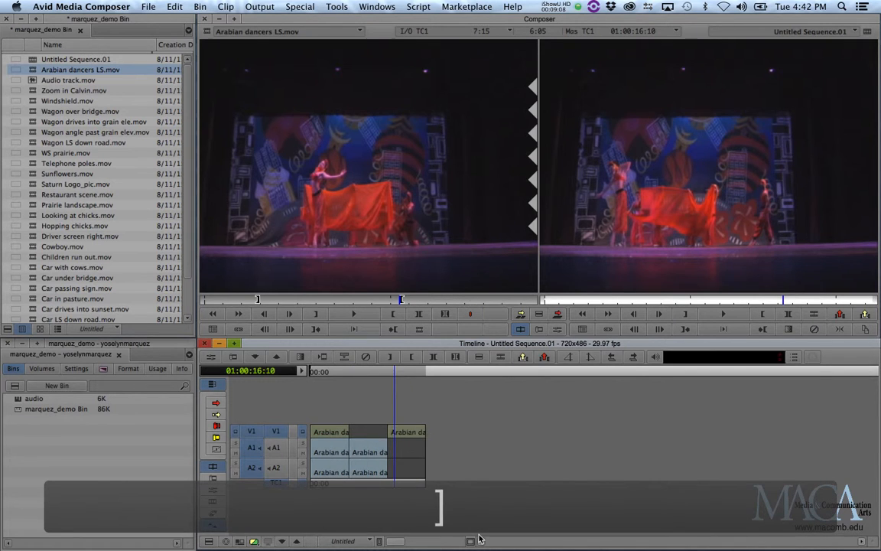
{"action": "key", "text": "super+bracketright"}
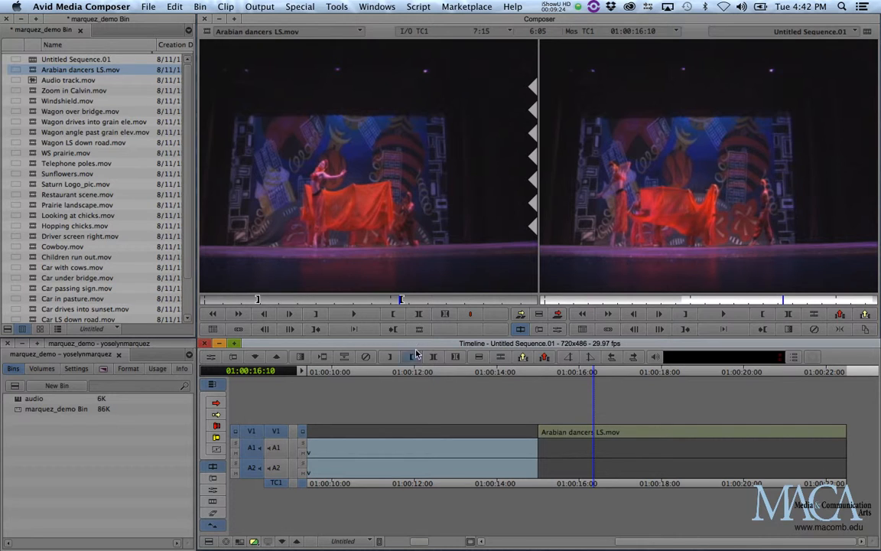
Activate the Composer and then the Timeline window, and shuttle the sequence in reverse and forward, stop it, and play forward up to 90 fps
{"action": "left_click", "coordinate": [376, 19]}
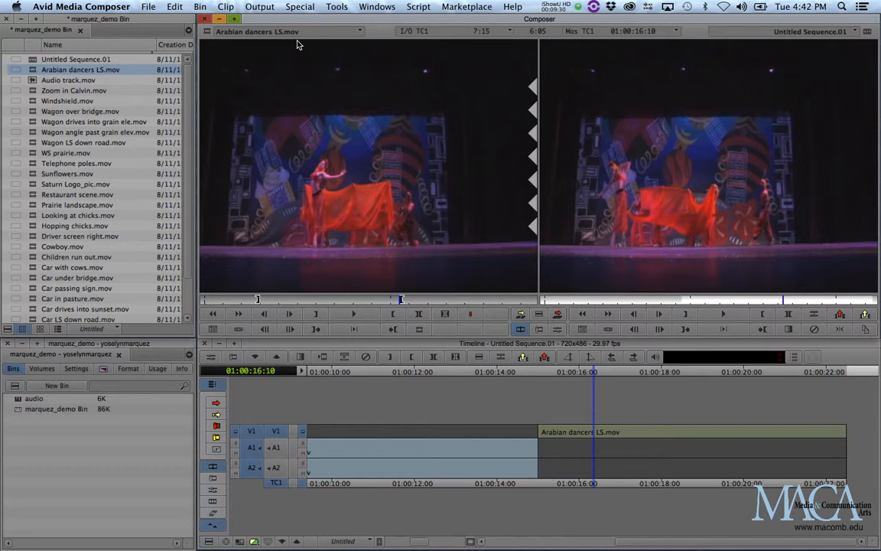
{"action": "left_click", "coordinate": [467, 342]}
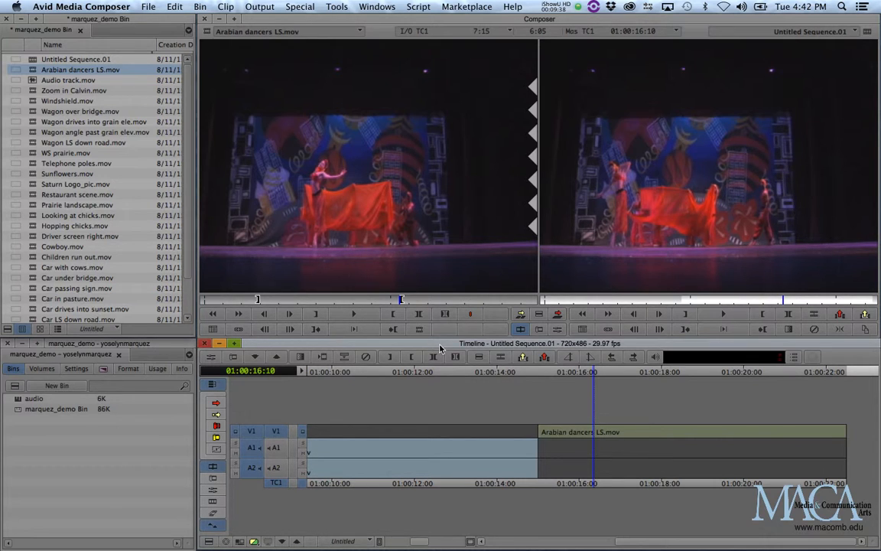
{"action": "key", "text": "j"}
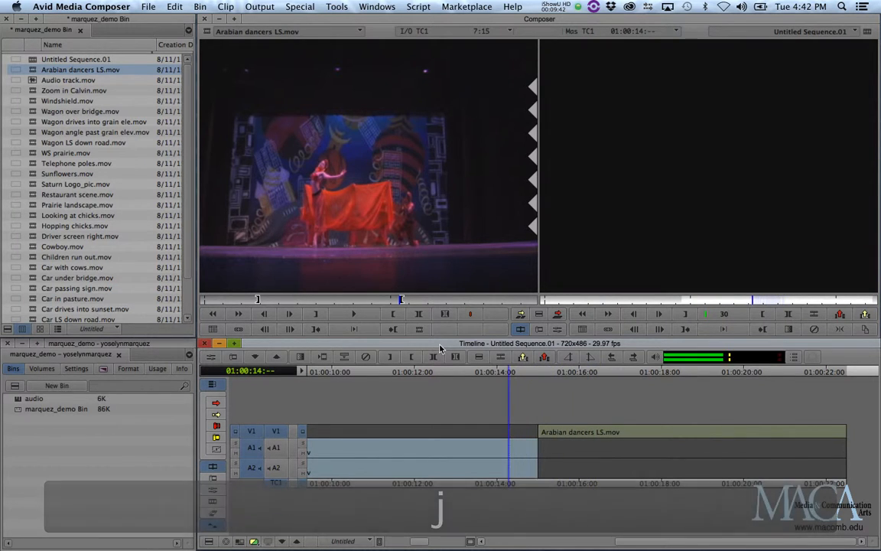
{"action": "key", "text": "l"}
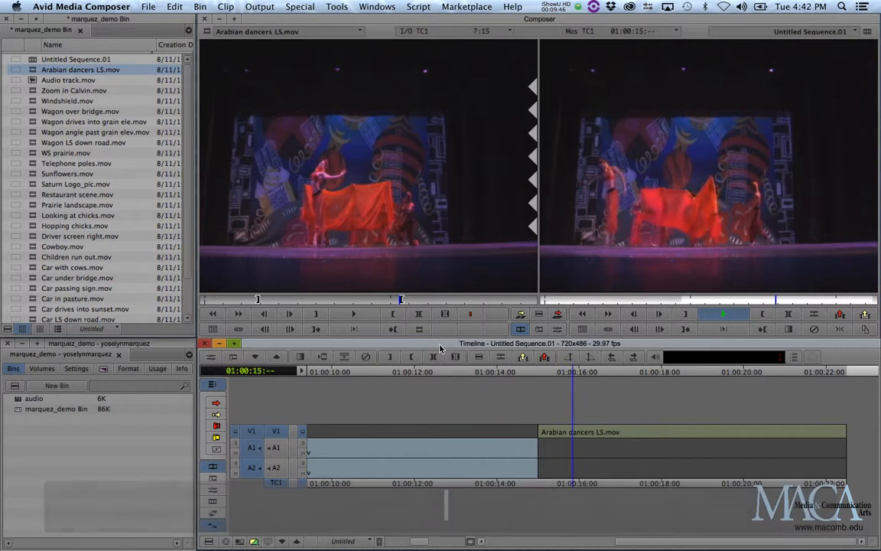
{"action": "key", "text": "k"}
{"action": "key", "text": "l"}
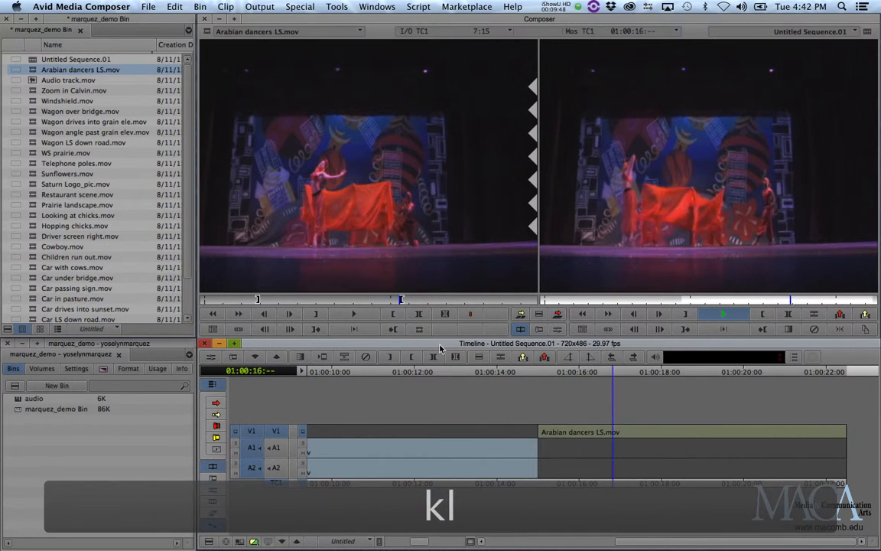
{"action": "key", "text": "l"}
{"action": "key", "text": "l"}
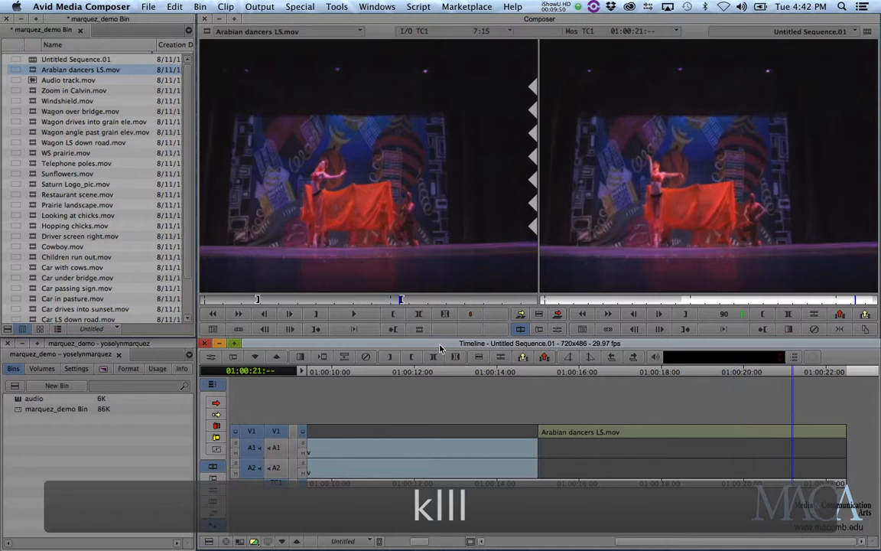